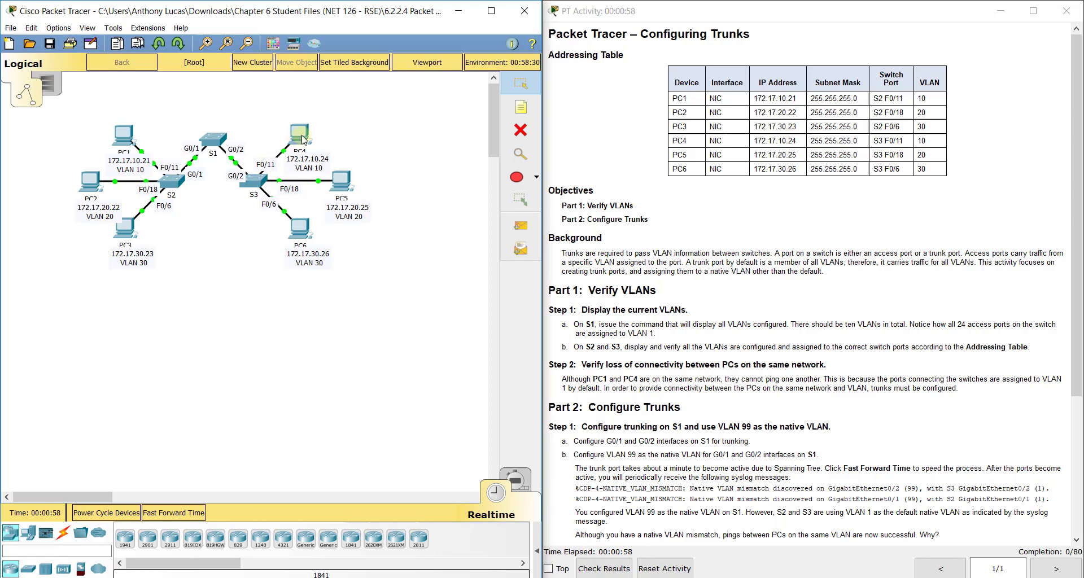
Step: Check PC4's info and bring Part 2: Configure Trunks into view beside the topology
mouse_move(305, 136)
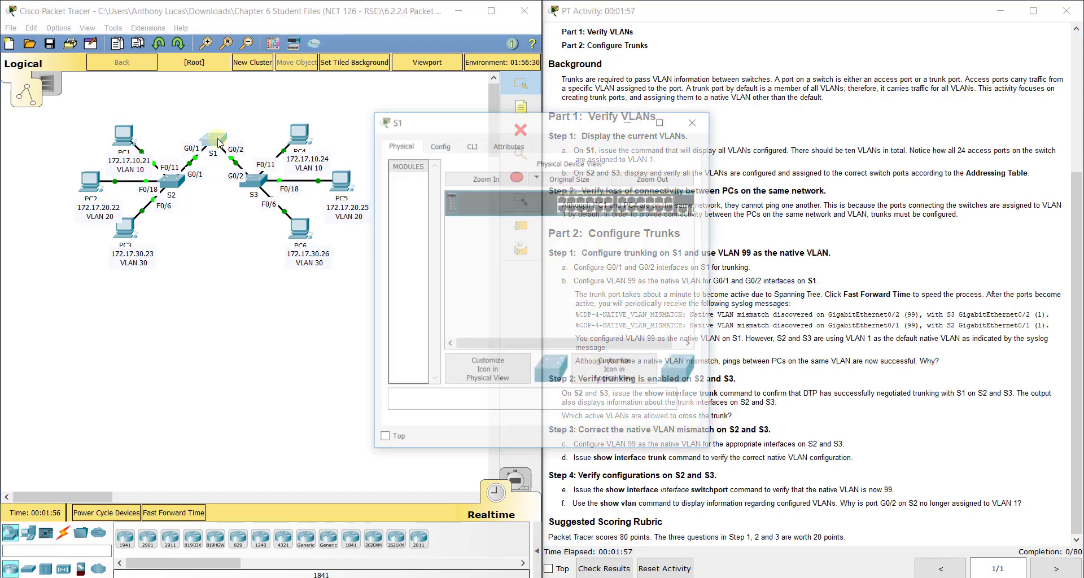
Step: Open S1's CLI and enter global configuration mode with en and config t
left_click(471, 144)
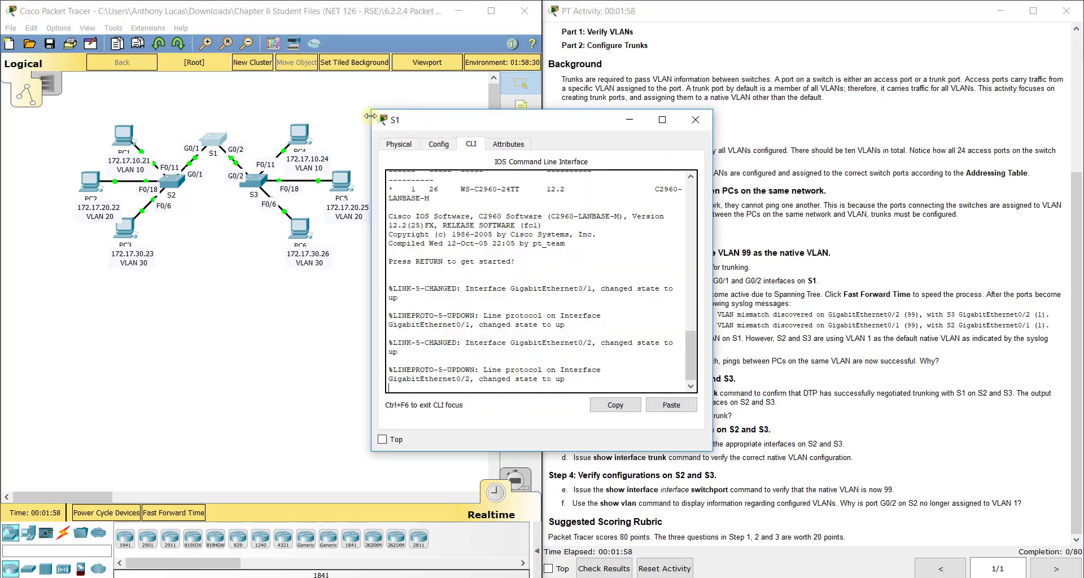
left_click_drag(373, 120, 187, 64)
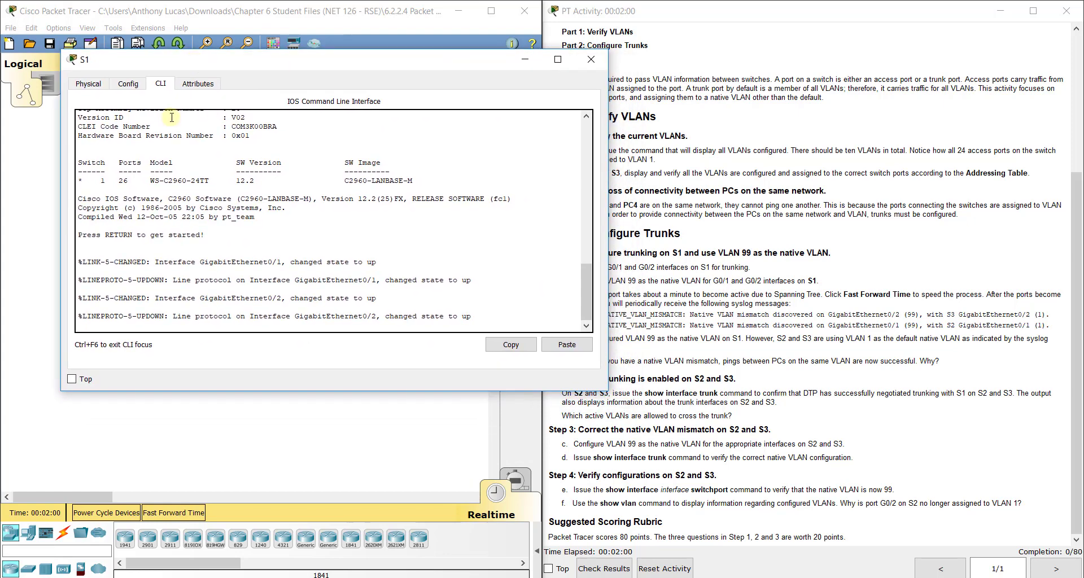
key("Return")
type("int g0/")
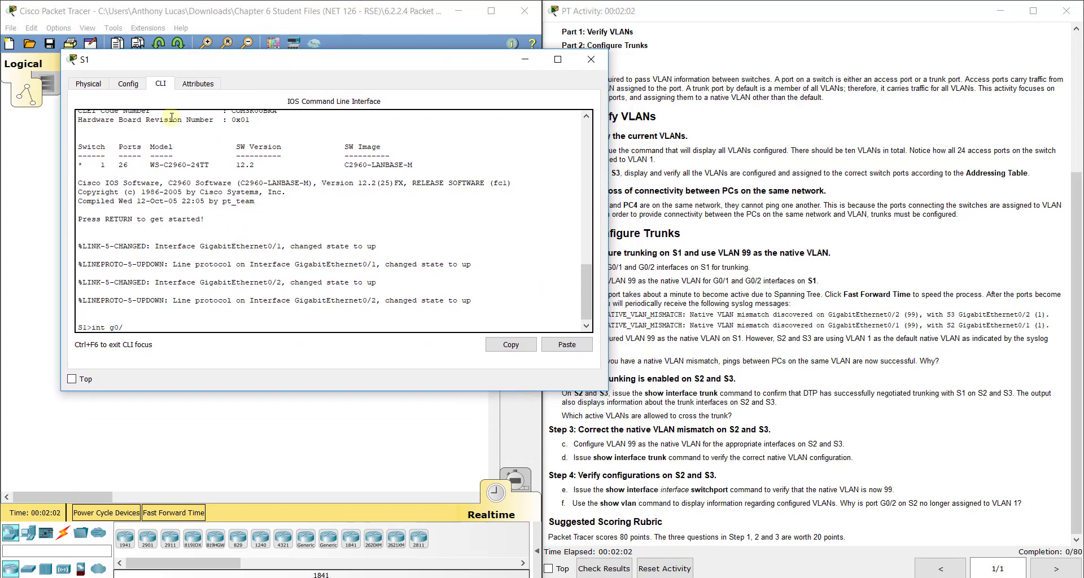
key("BackSpace")
key("BackSpace")
key("BackSpace")
key("BackSpace")
key("BackSpace")
key("BackSpace")
key("BackSpace")
type("en")
key("Return")
type("config t")
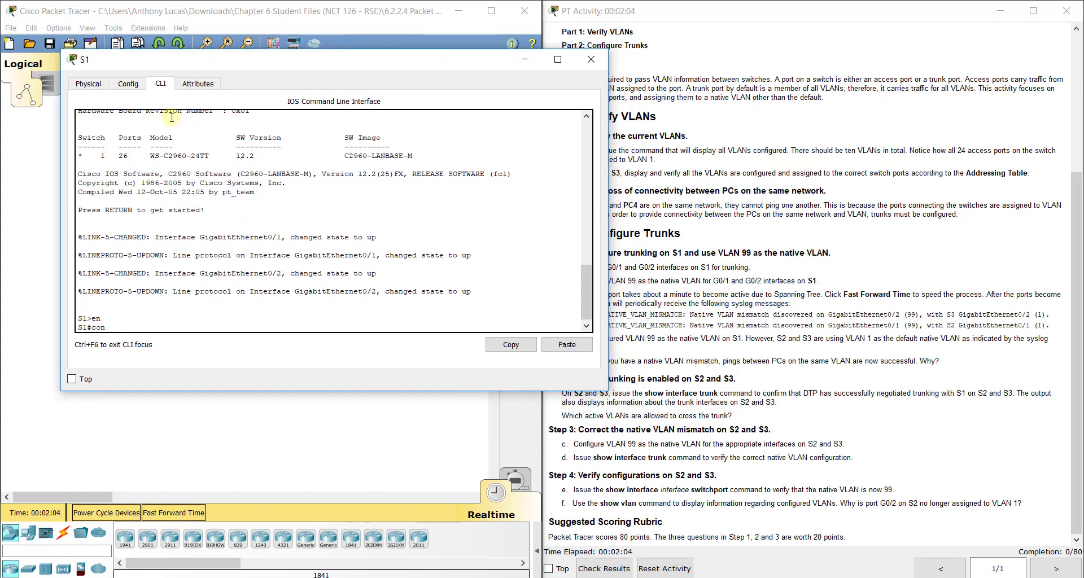
key("Return")
Step: Make S1's G0/1–G0/2 interface range trunk ports
type("int")
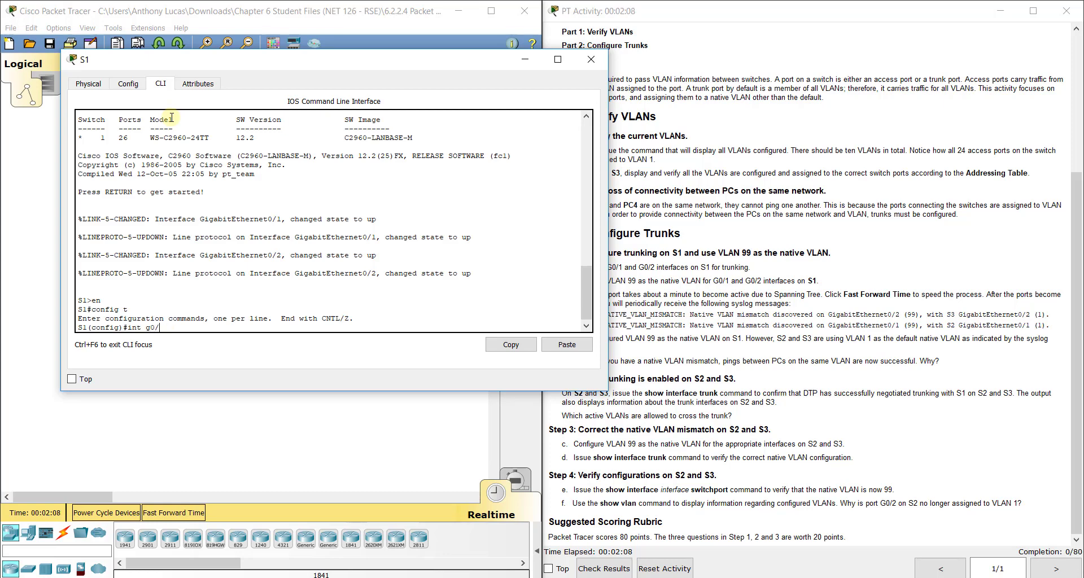
type(" range g0/1-2")
key("Return")
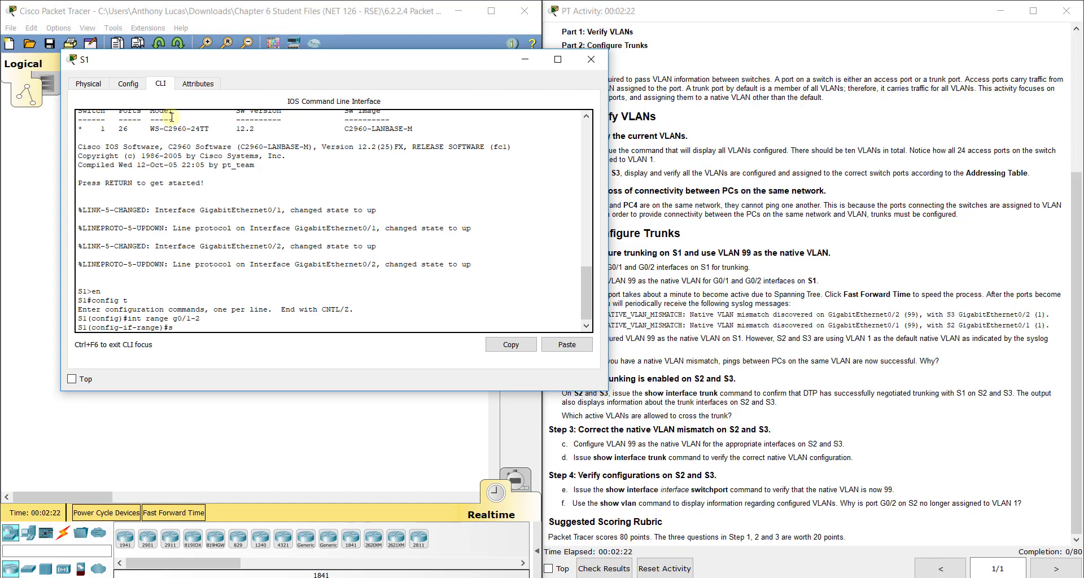
type("port mode trunk")
key("Return")
key("Return")
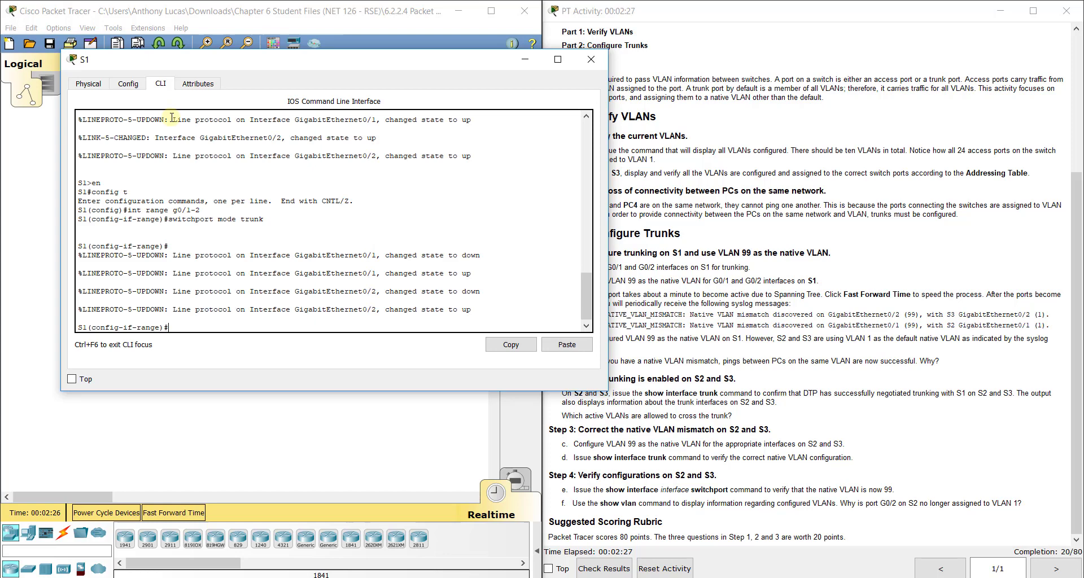
left_click_drag(197, 59, 179, 76)
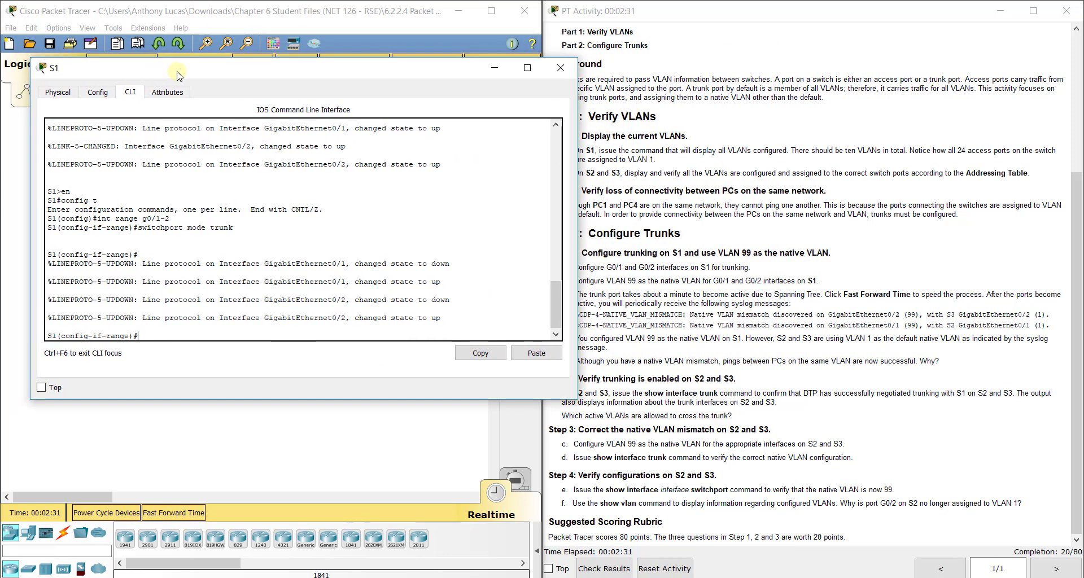
left_click(672, 305)
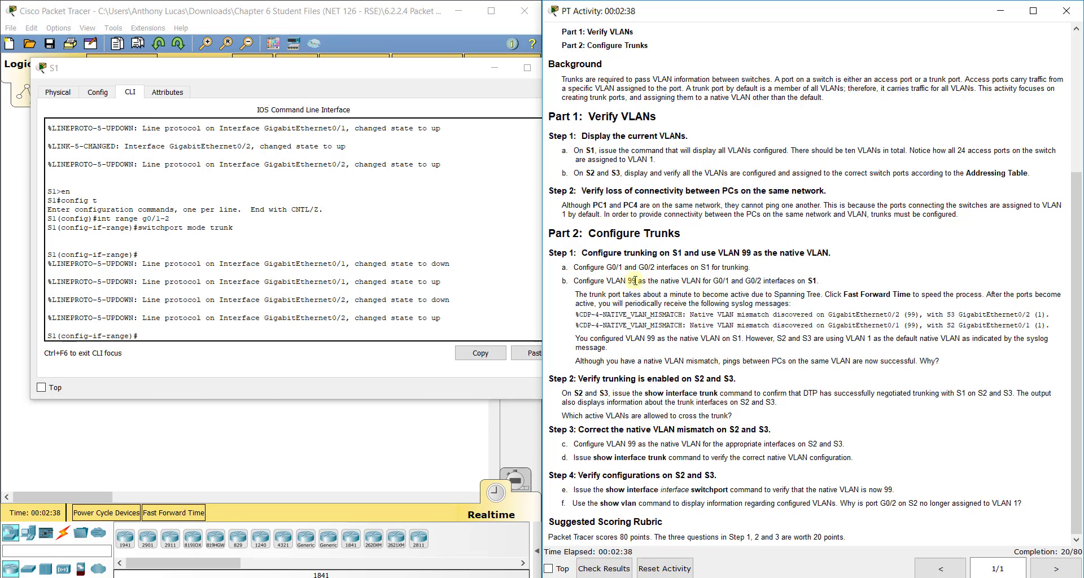
Step: Apply native VLAN 99 to S1's G0/1–G0/2 trunks and close S1's window
left_click(342, 333)
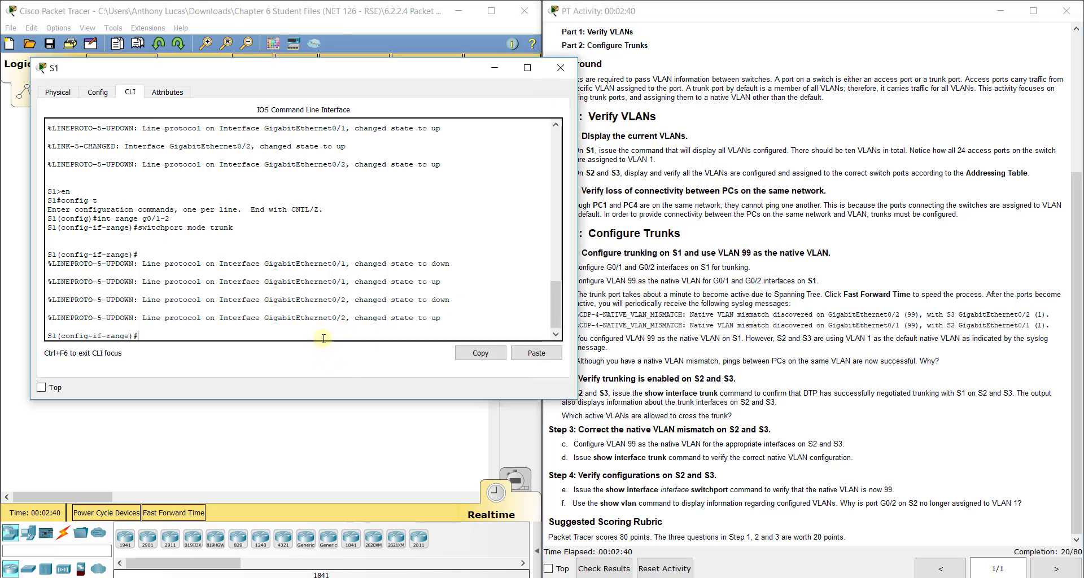
type("switchport ")
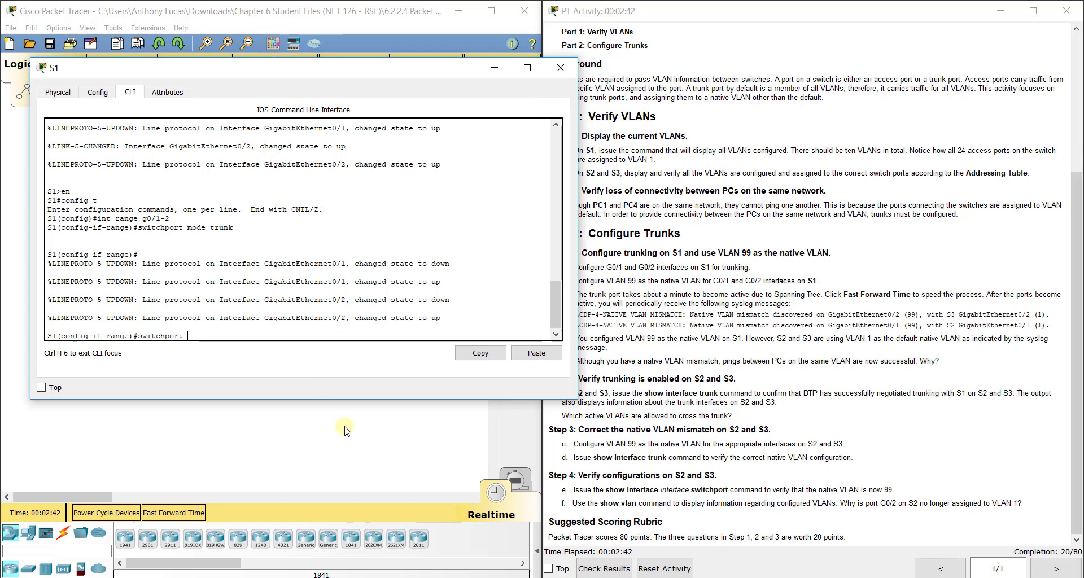
type("trunk native vlan 99")
key("Return")
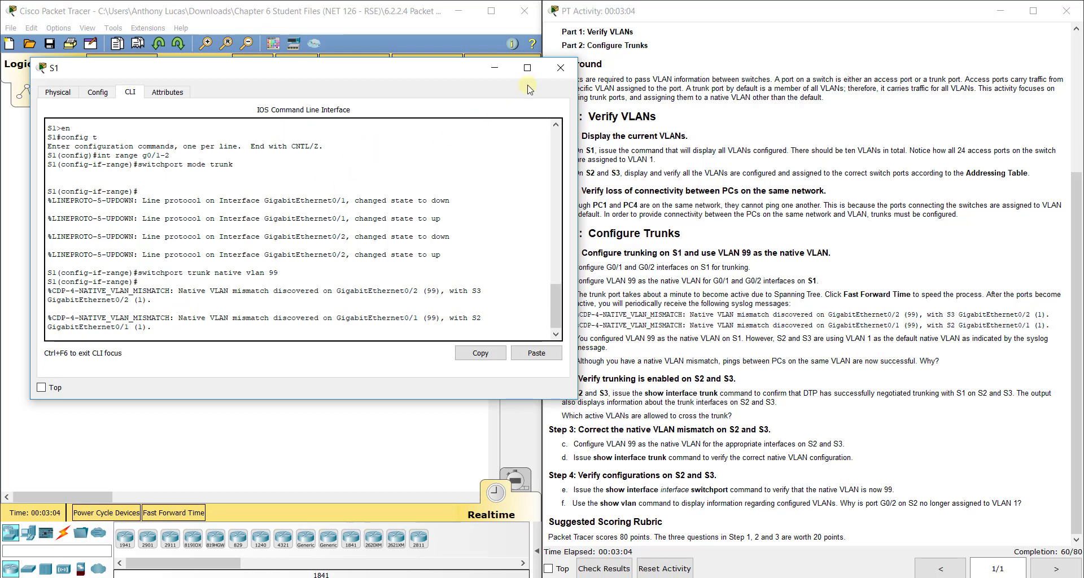
left_click(560, 69)
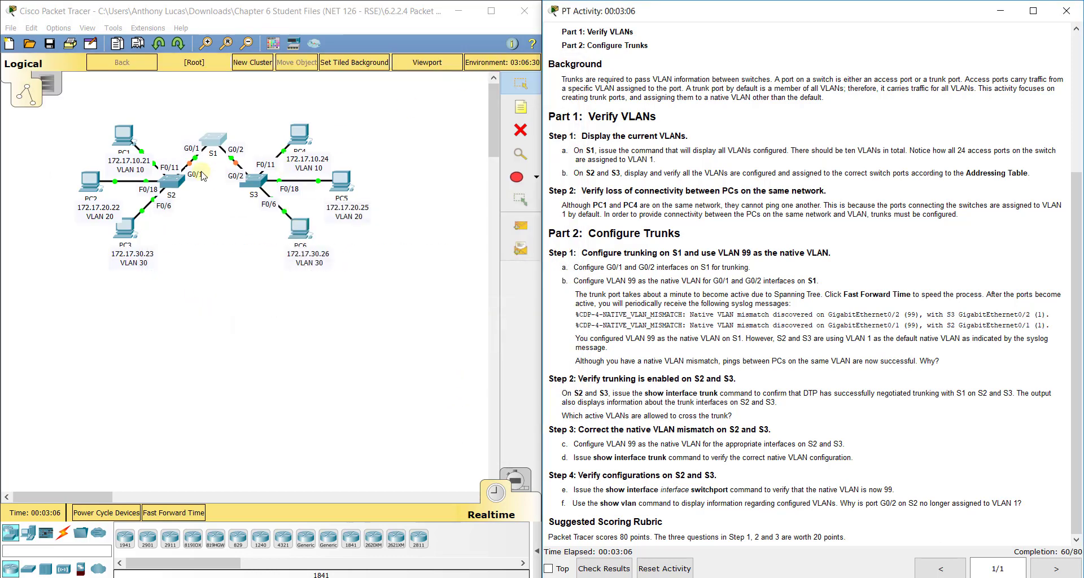
Step: Open S2's CLI and enter global configuration mode
left_click(175, 182)
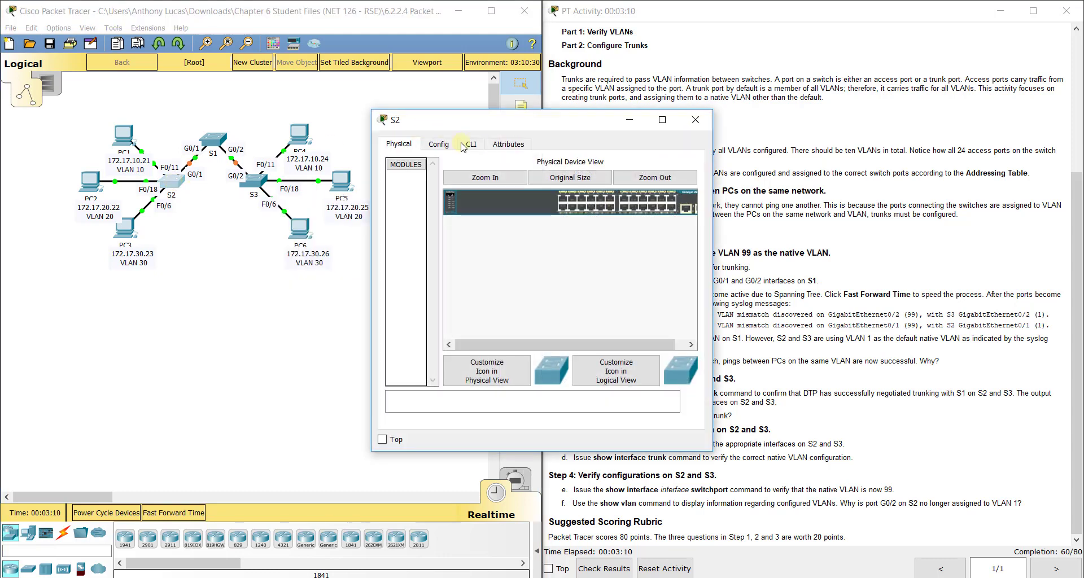
left_click(469, 144)
left_click_drag(712, 163, 996, 161)
key("Return")
type("int")
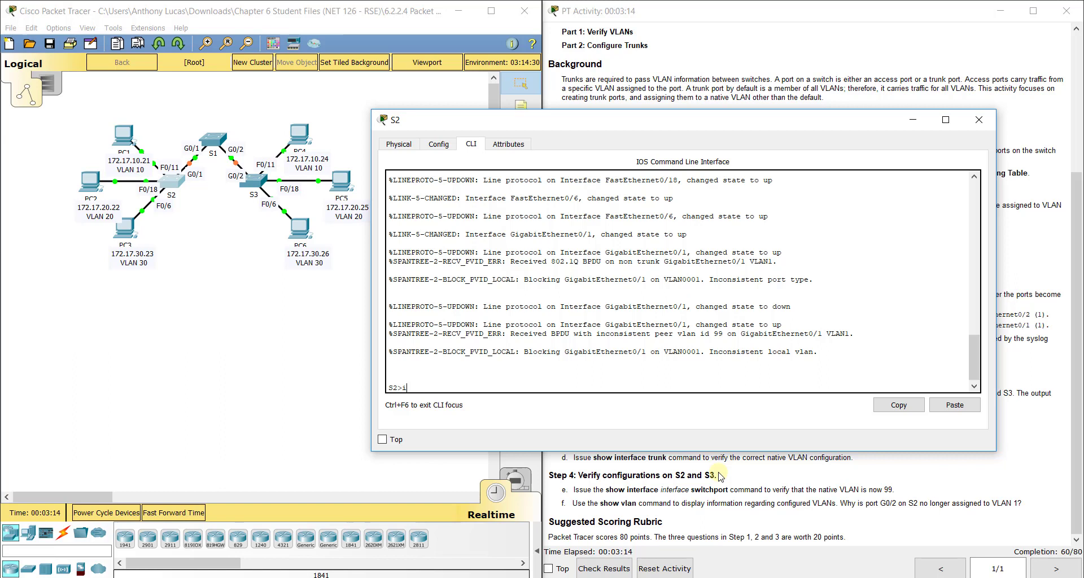
key("BackSpace")
type("en")
key("Return")
type("config t")
key("Return")
Step: Make S2's G0/1 a trunk port
type("int ")
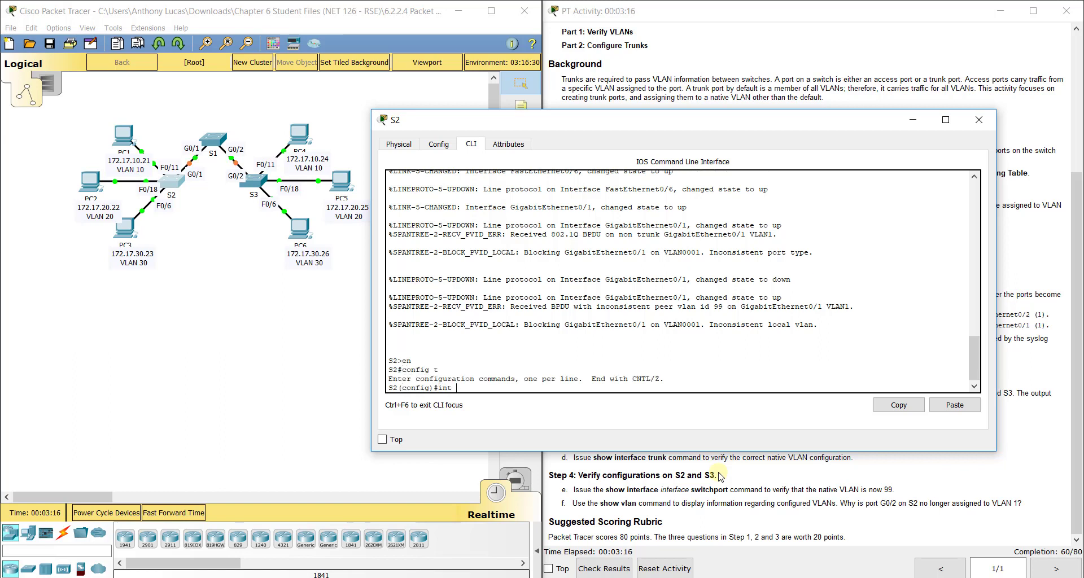
type("g0/1")
key("Return")
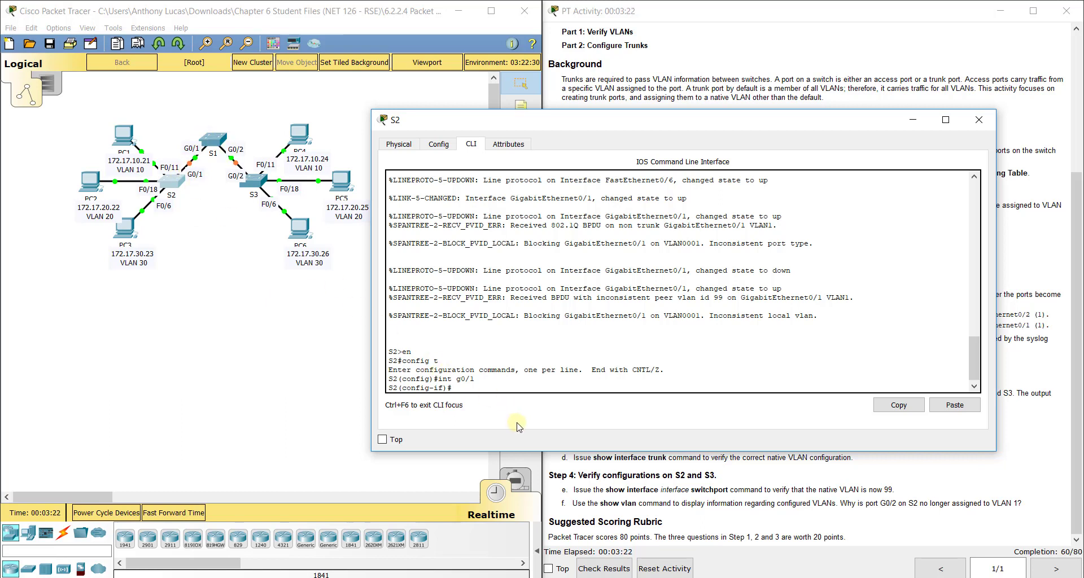
type("switchport mode trunk")
key("Return")
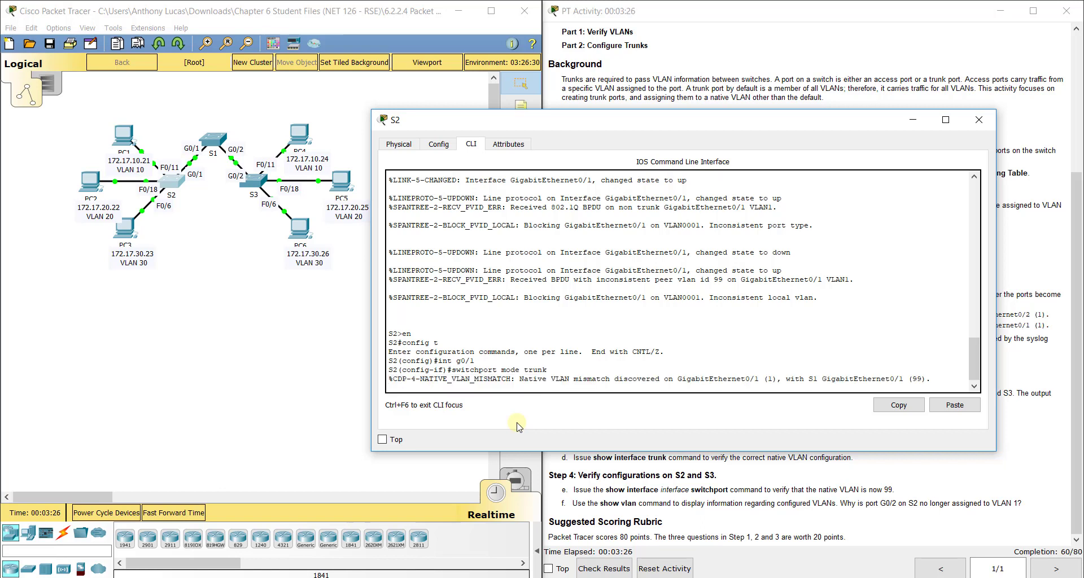
key("Return")
Step: Set native VLAN 99 on S2's G0/1, check the VLAN0099 consistency messages, and open S3
key("Up")
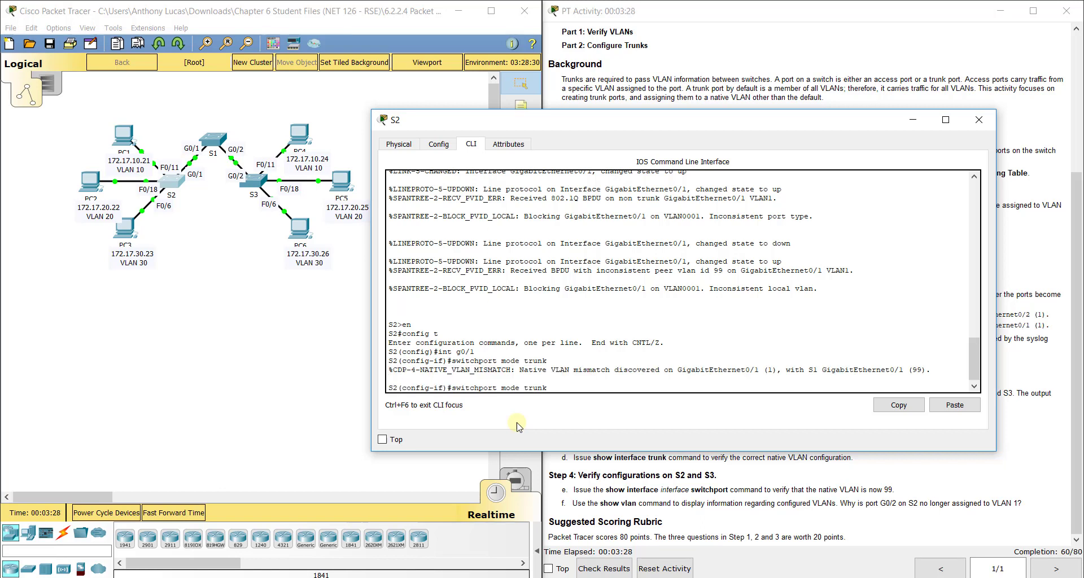
type("trunk native vlan 99")
key("Return")
key("Return")
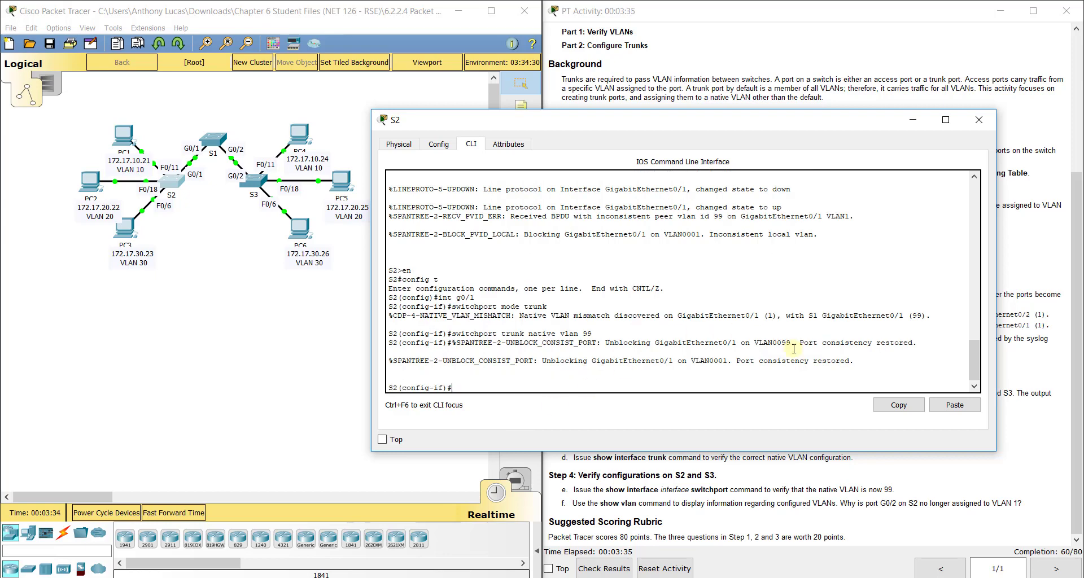
left_click_drag(854, 361, 738, 359)
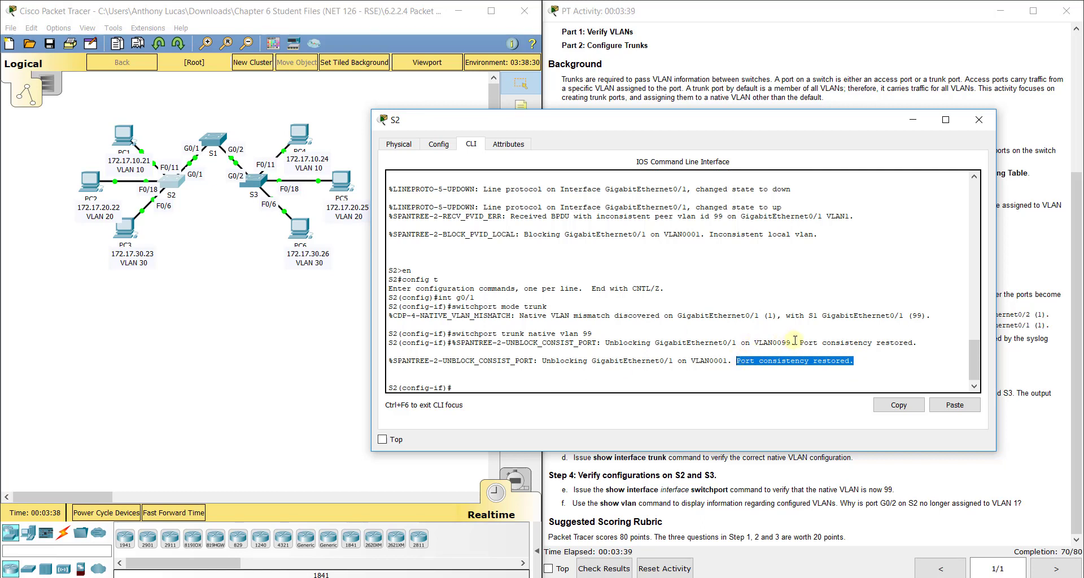
left_click_drag(794, 341, 451, 334)
left_click(657, 339)
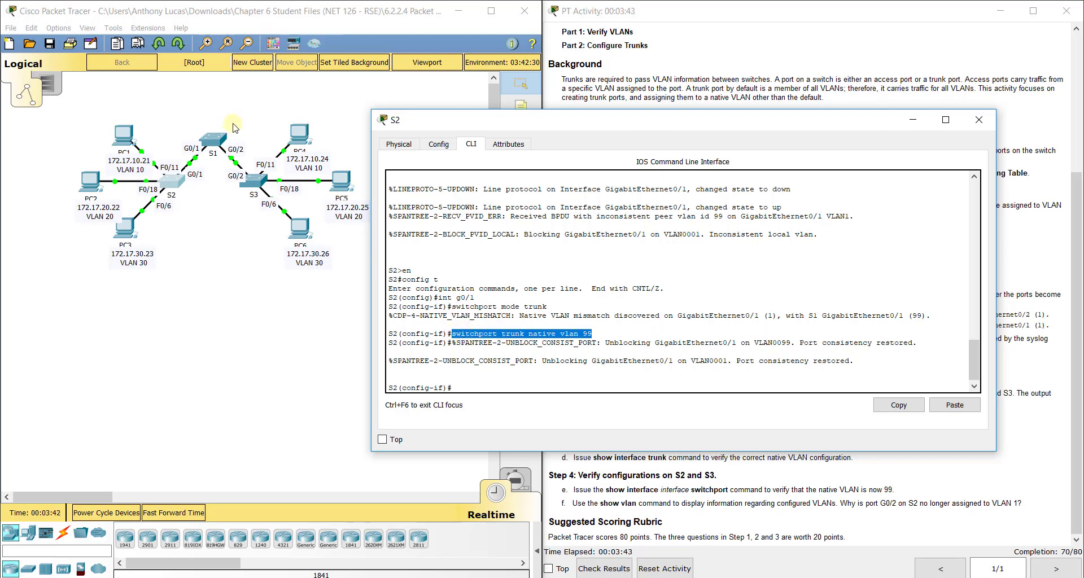
left_click(259, 183)
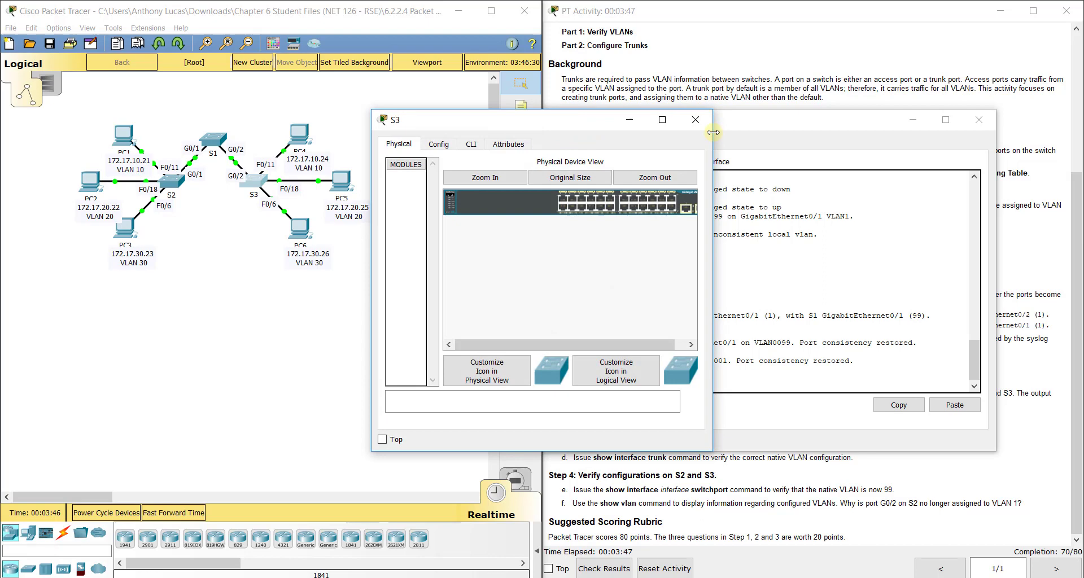
Step: Open S3's CLI and enter global configuration mode
left_click_drag(714, 132, 1008, 131)
left_click(471, 144)
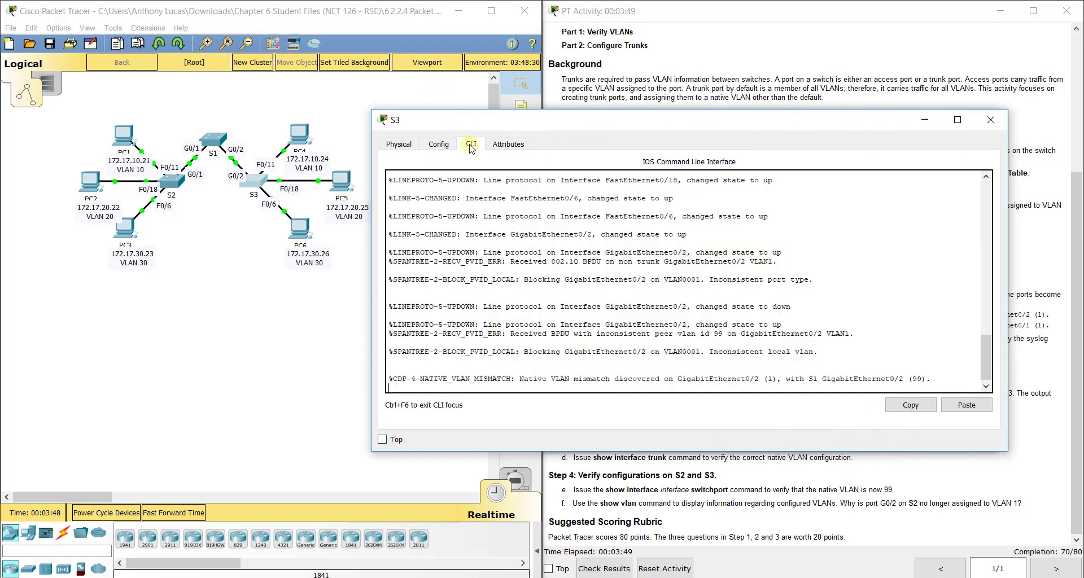
key("Return")
type("en")
key("Return")
type("conf")
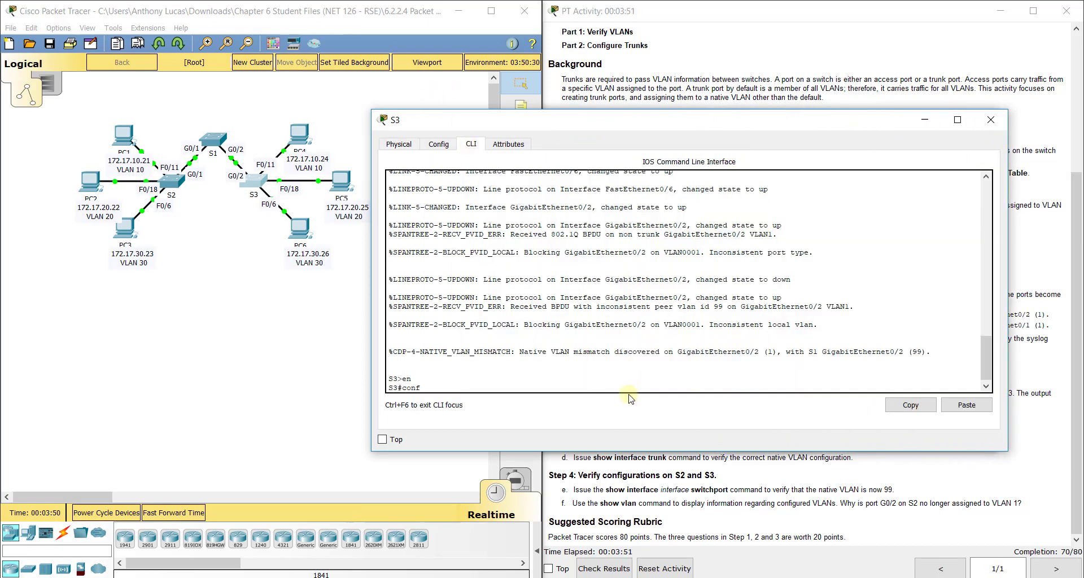
type("ig t")
key("Return")
Step: Make S3's G0/2 a trunk port with native VLAN 99
type("int")
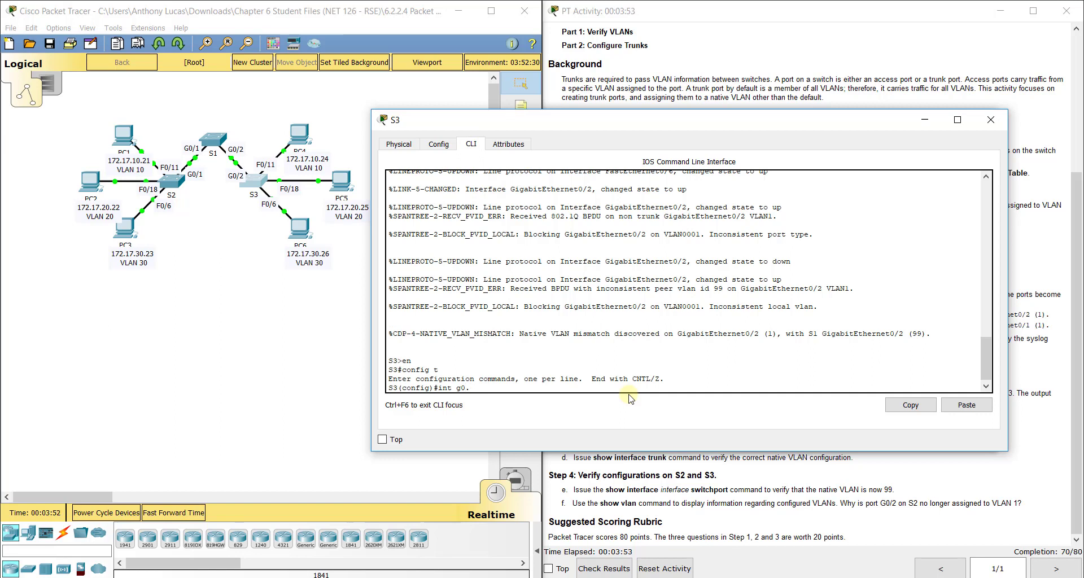
type(" g0/2")
key("Return")
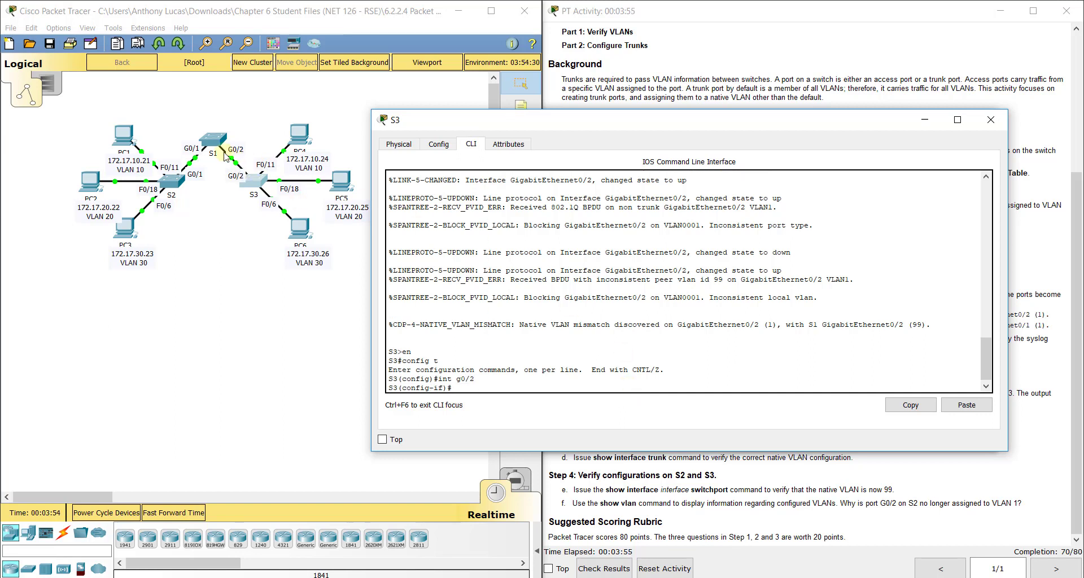
type("switchport mode trunk")
key("Return")
type("switchport trunk nati")
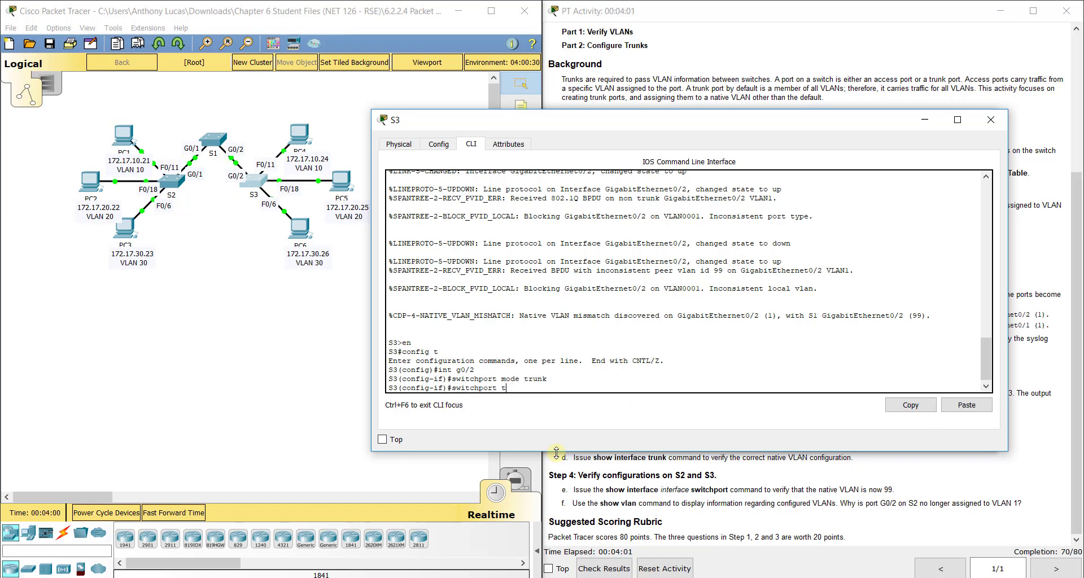
type("ve vlan 99")
key("Return")
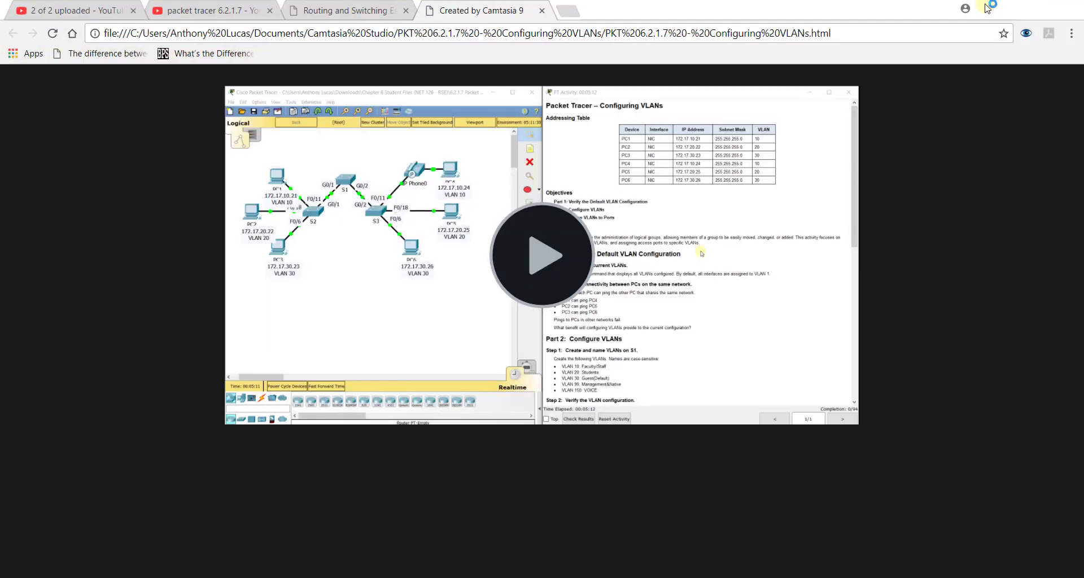
Step: Exit interface configuration mode and close S3's device window
left_click(1000, 9)
key("Return")
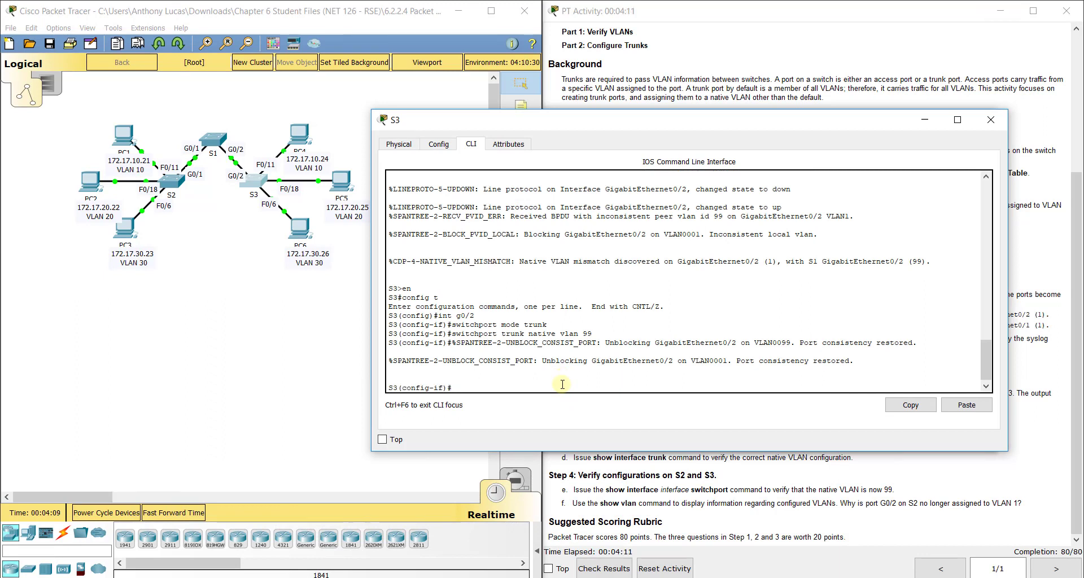
type("exit")
key("Return")
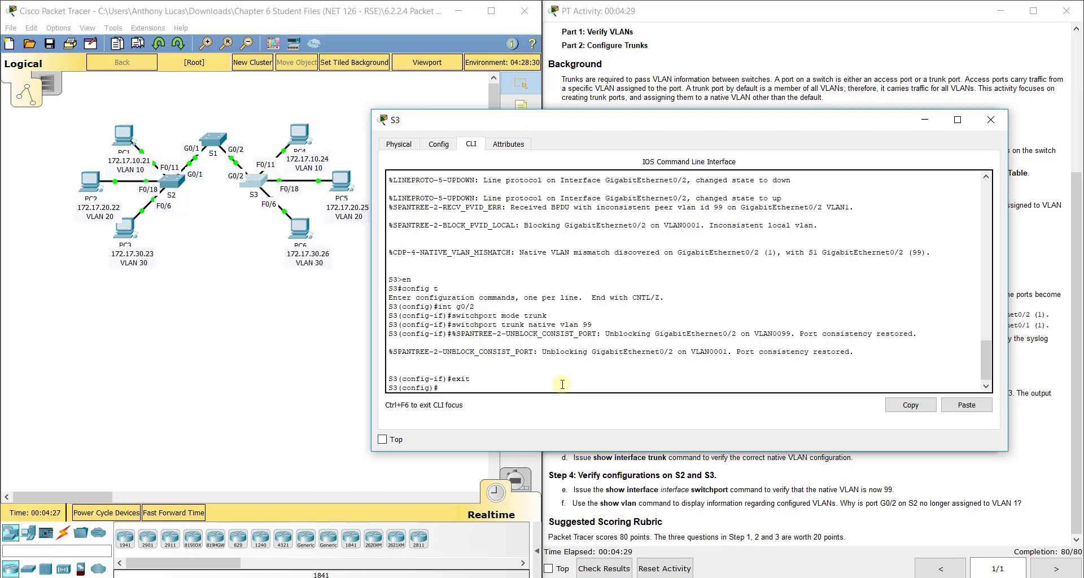
left_click(991, 120)
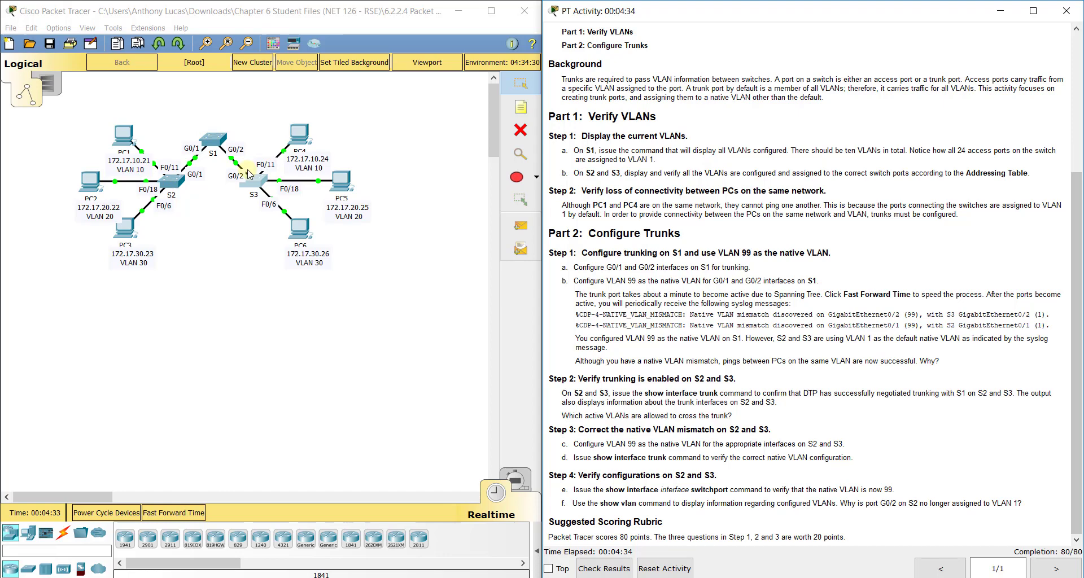
left_click(212, 140)
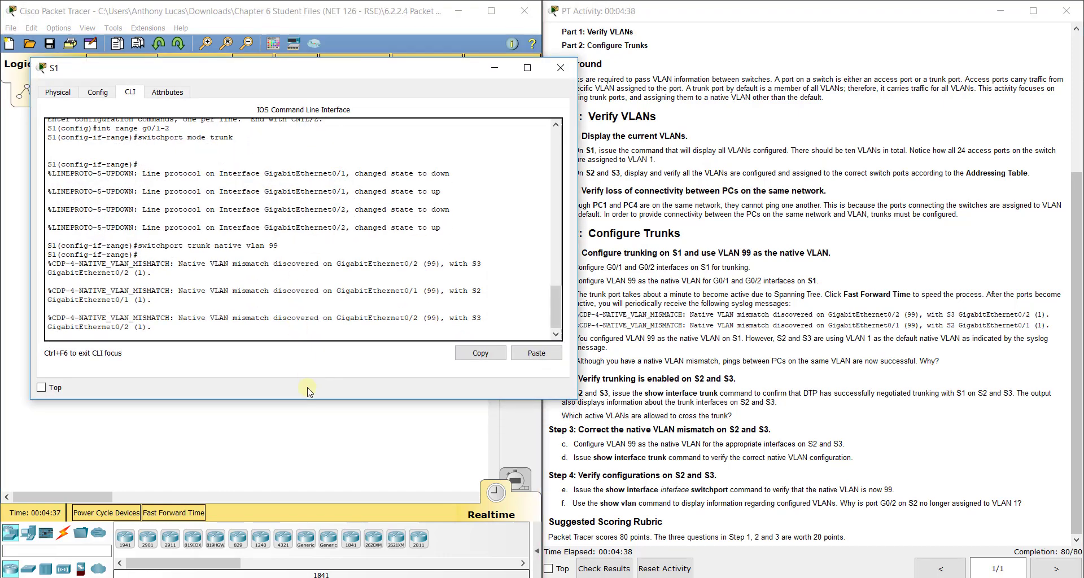
key("Return")
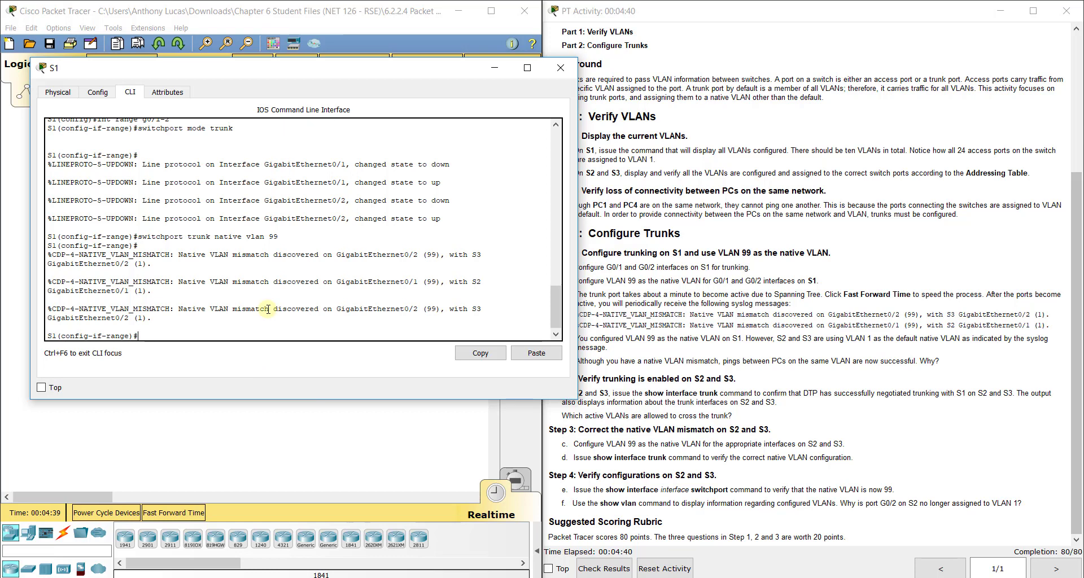
type("do show vlan brief")
key("Return")
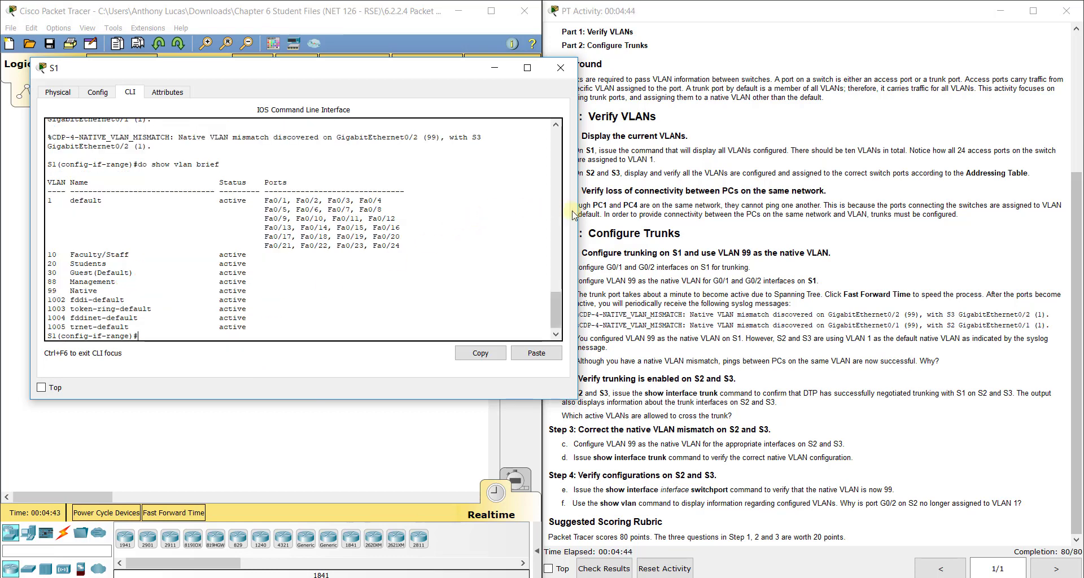
left_click_drag(578, 216, 658, 213)
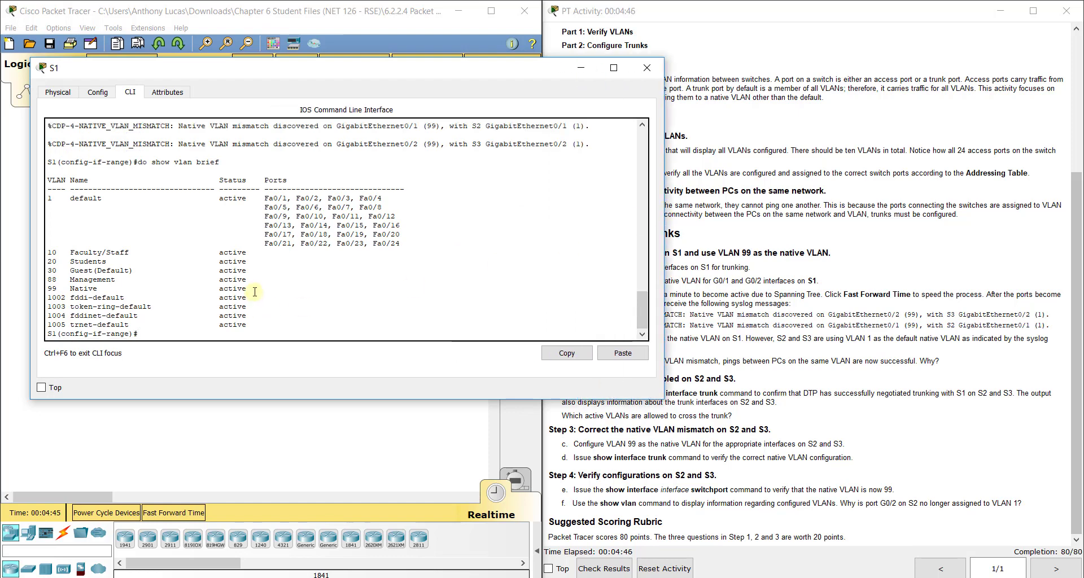
left_click_drag(246, 288, 47, 288)
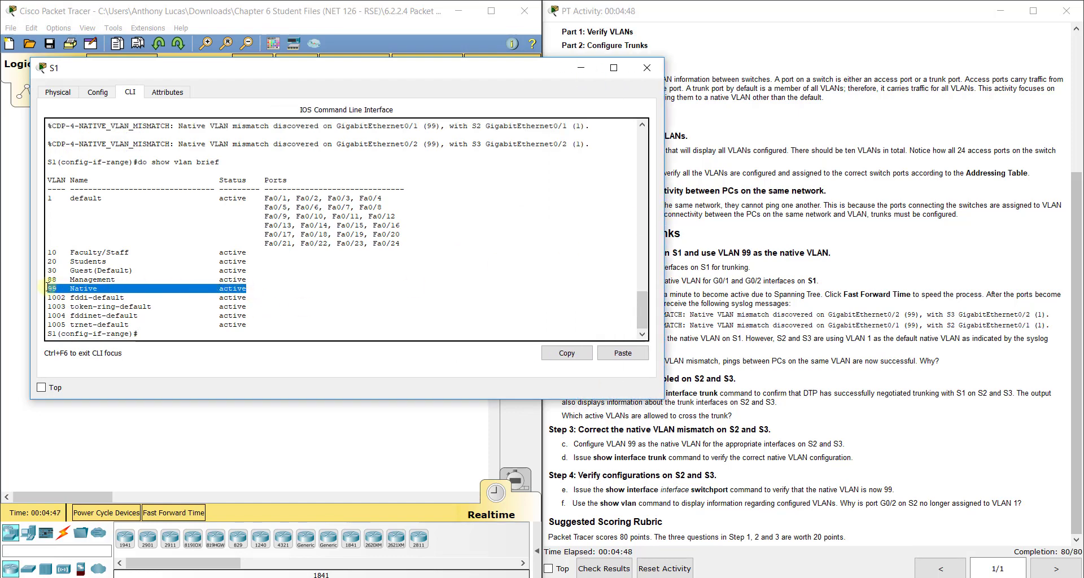
left_click(650, 67)
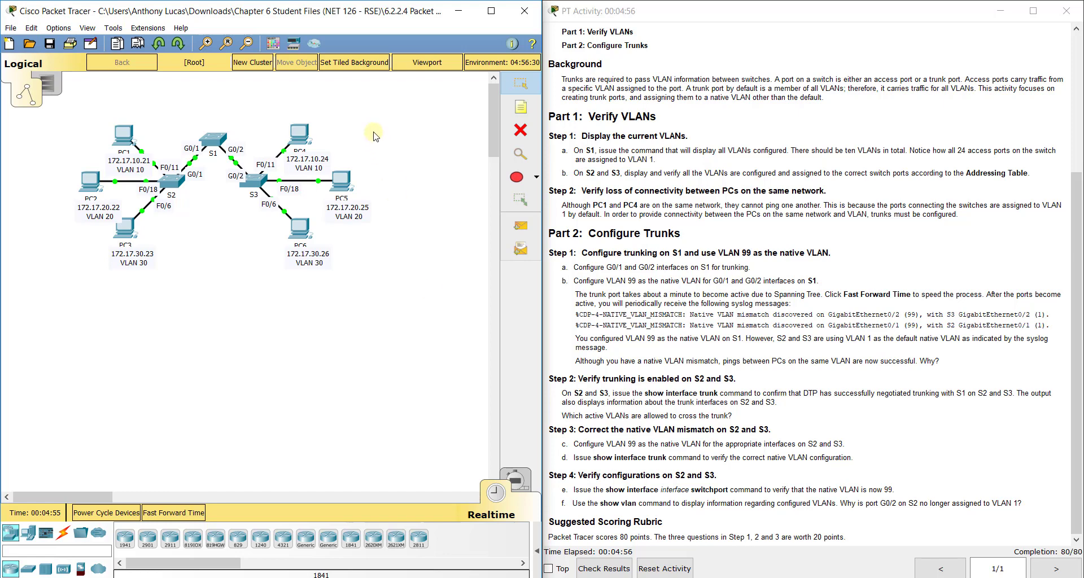
left_click_drag(395, 106, 263, 266)
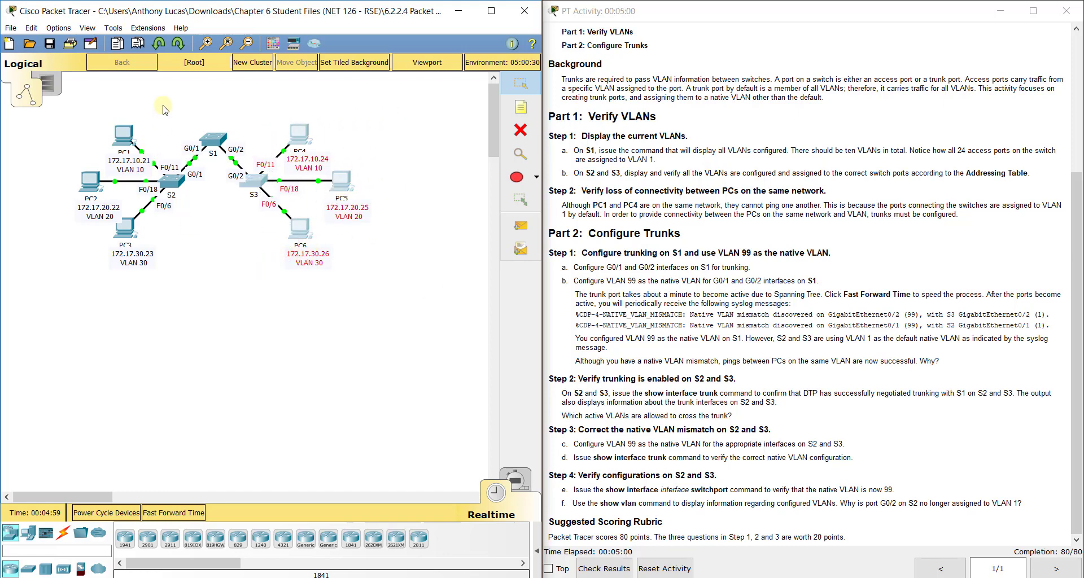
left_click_drag(163, 105, 72, 281)
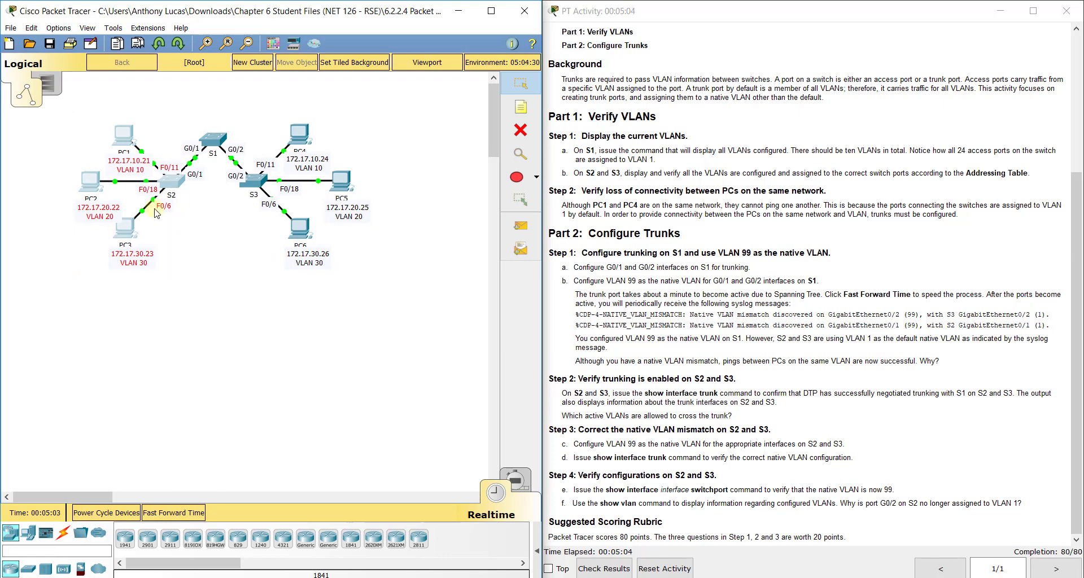
left_click(209, 250)
left_click_drag(258, 95, 189, 178)
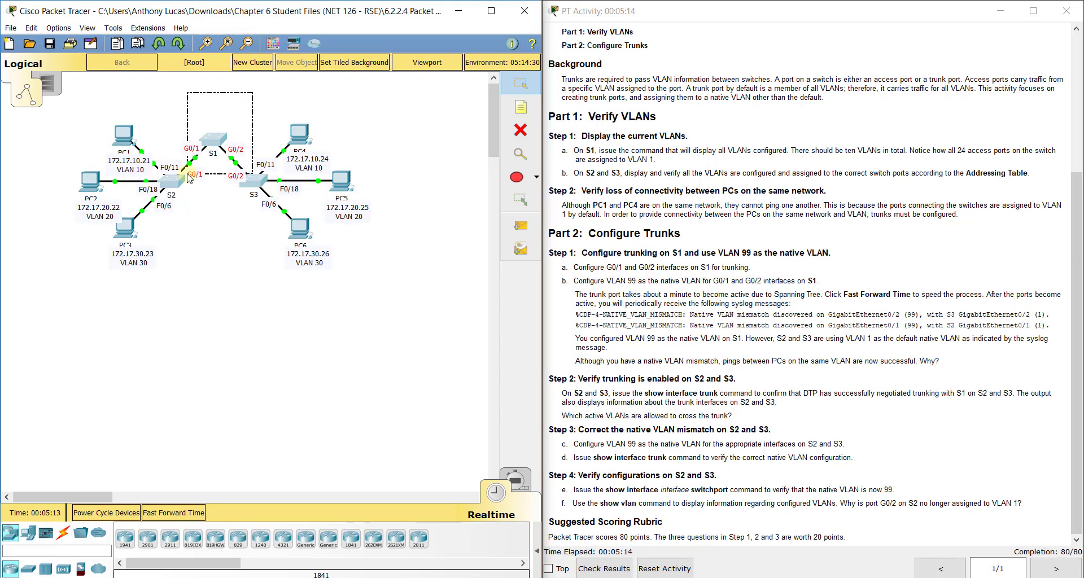
left_click_drag(189, 178, 190, 176)
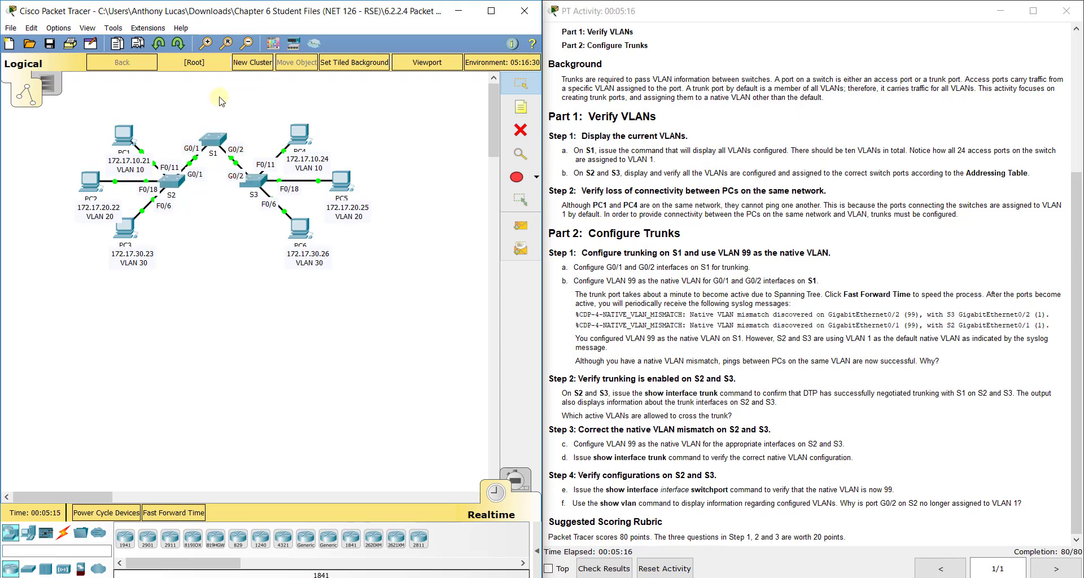